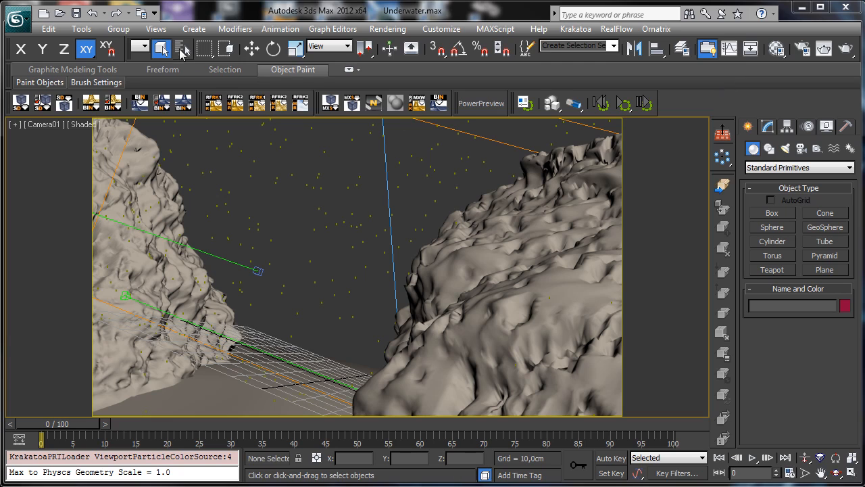
Create a named selection set called Rocks from the Rock DX and Rock SX objects
click(523, 223)
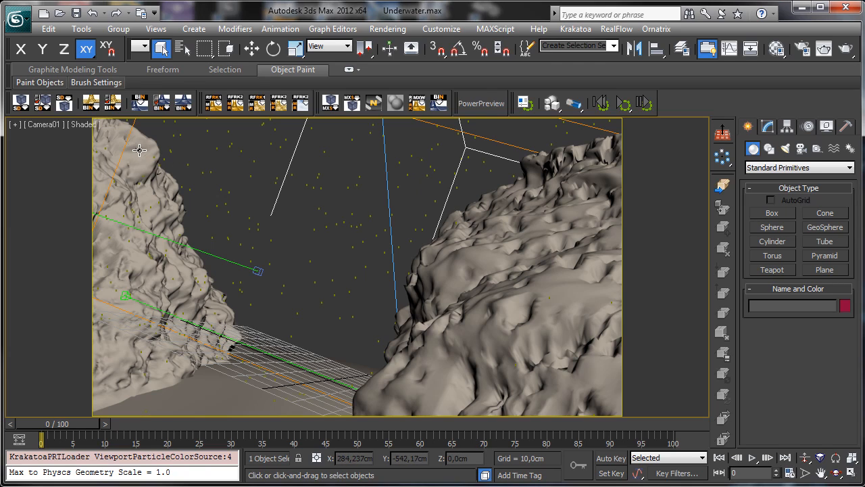
ctrl+click(150, 151)
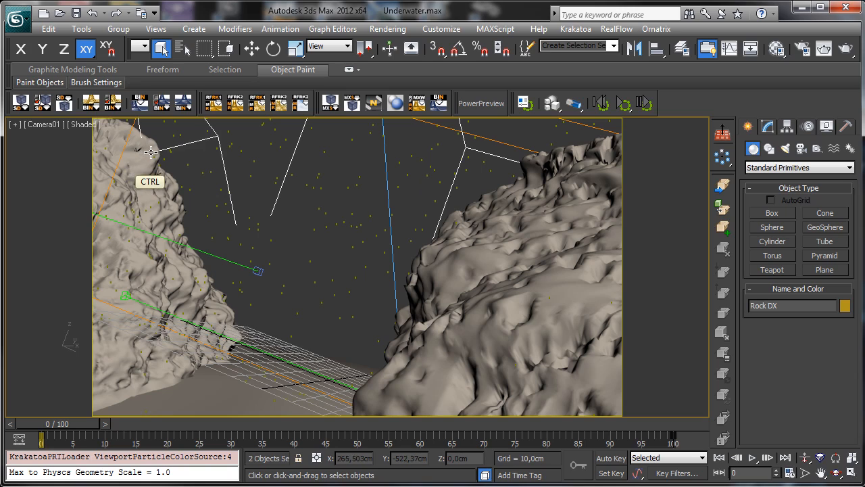
click(573, 46)
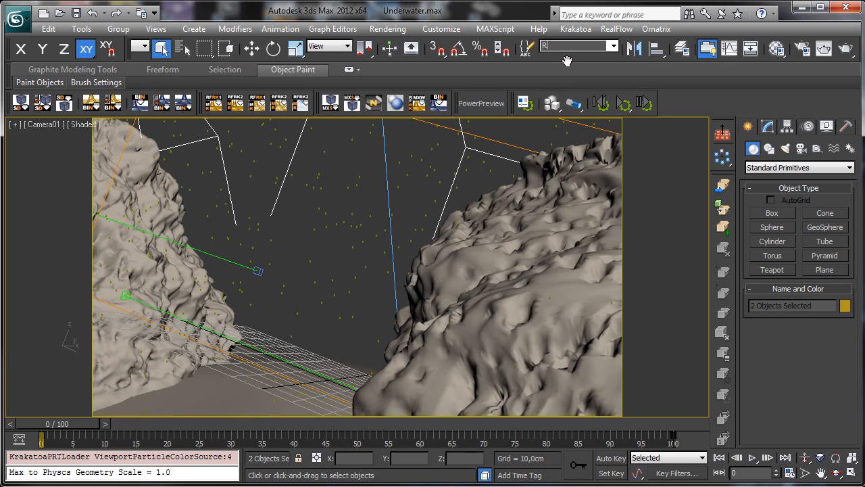
text(ocks)
Drop the rock selection by selecting the particle system, and recall both rocks through the Rocks selection set
click(406, 182)
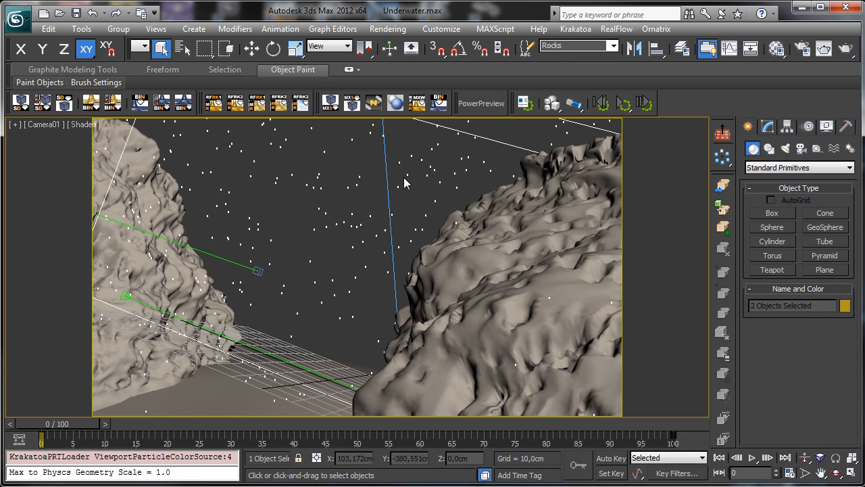
click(615, 46)
click(558, 61)
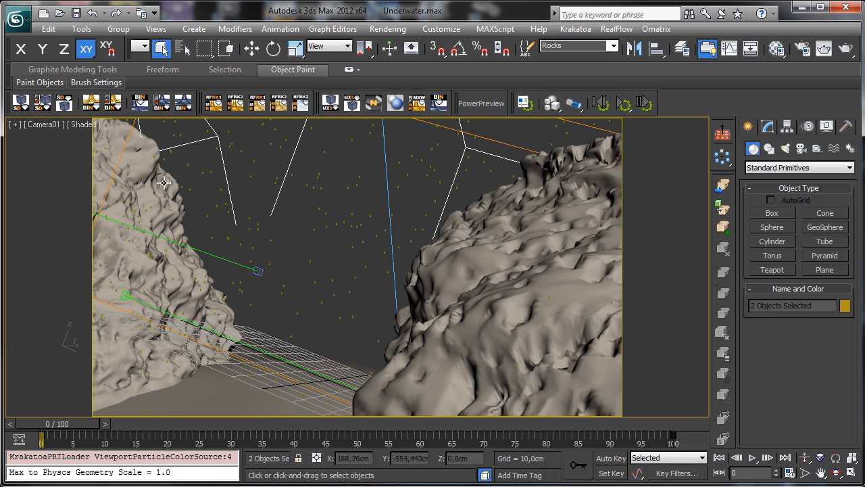
Switch the camera viewport to Wireframe display and return it to Shaded
click(82, 124)
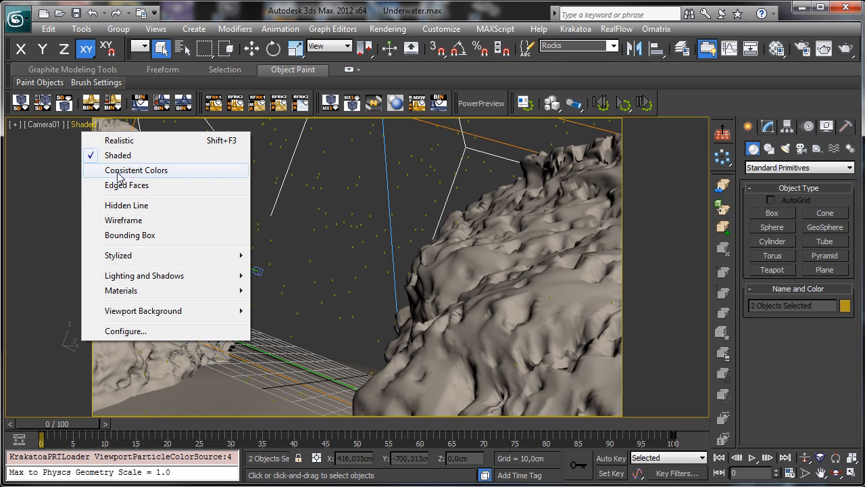
click(123, 220)
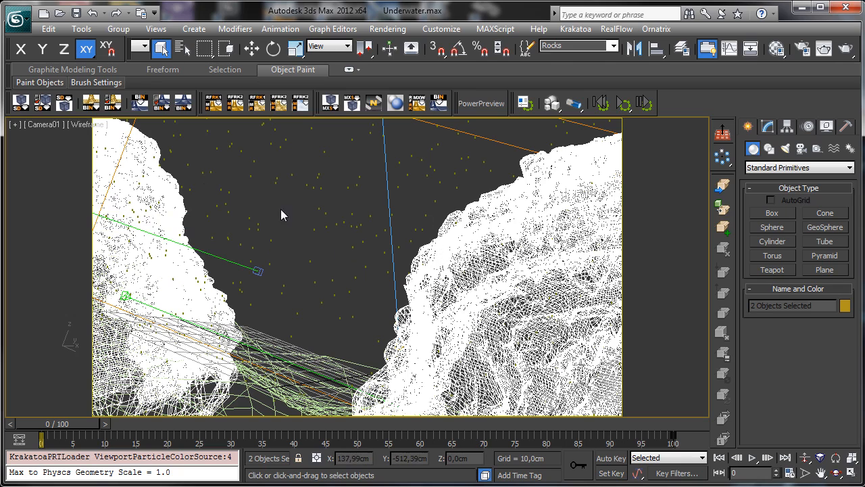
click(95, 125)
click(110, 157)
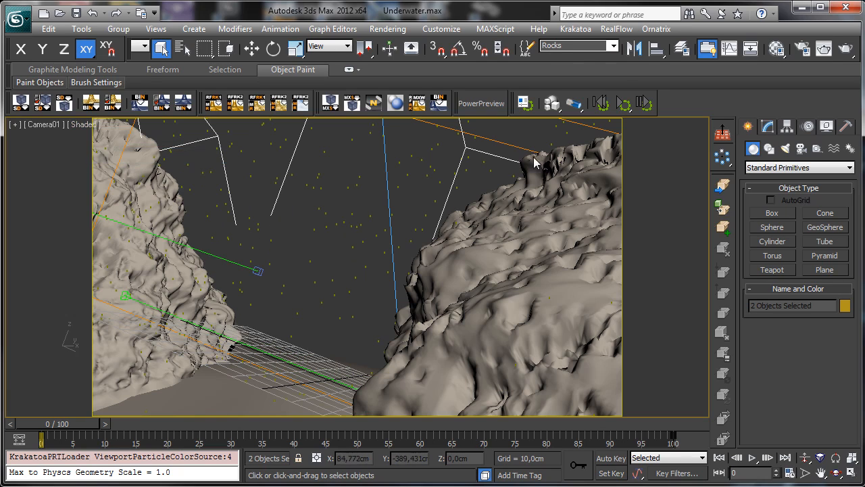
Create a selection set named Particles from the Particle Plancton object, and reselect the rocks through the Rocks set
click(318, 178)
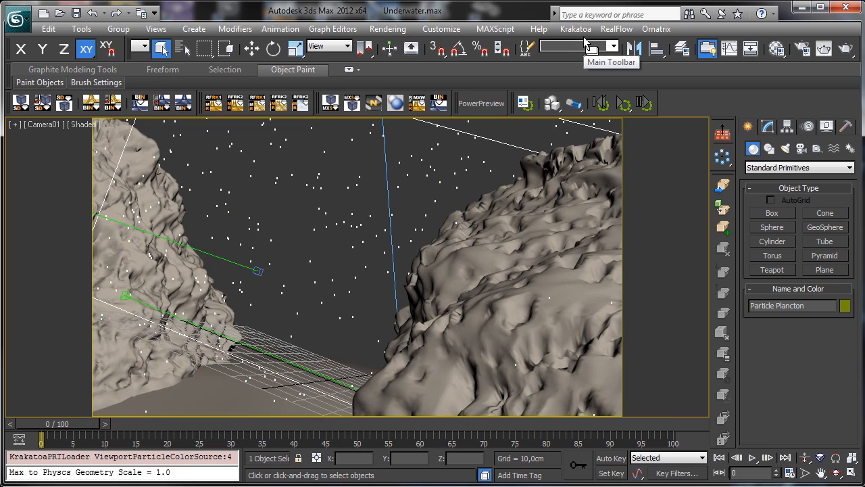
text(Partic)
key(BackSpace)
text(icles)
key(Return)
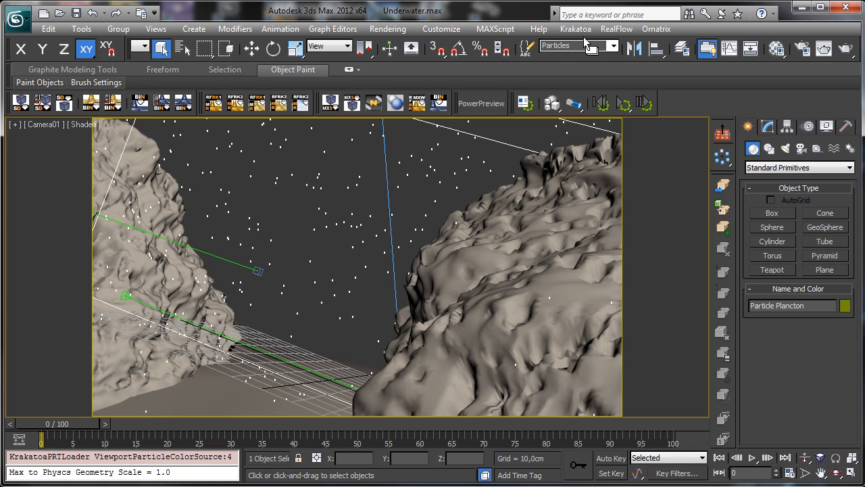
click(613, 46)
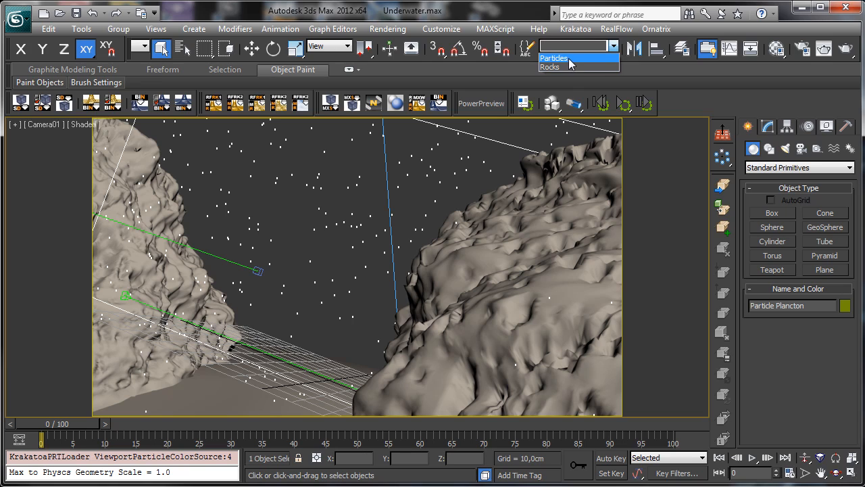
click(559, 67)
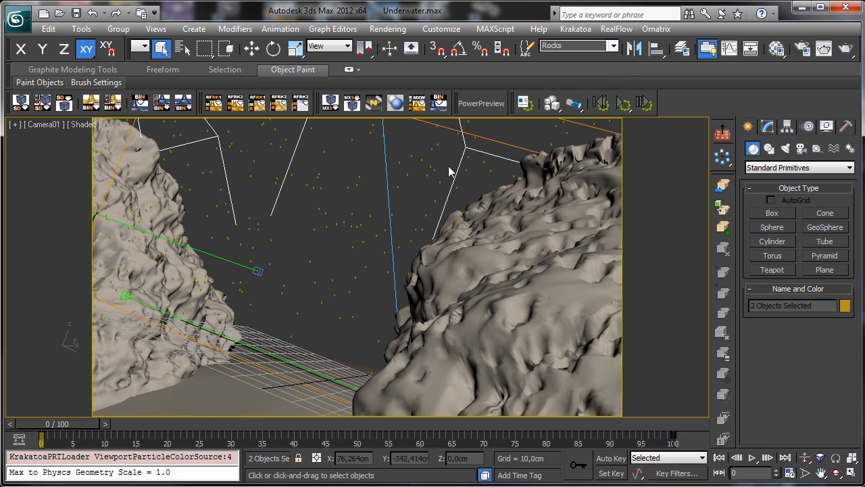
Check the selection sets offered for unhiding objects by name, and close the dialog without unhiding anything
click(826, 127)
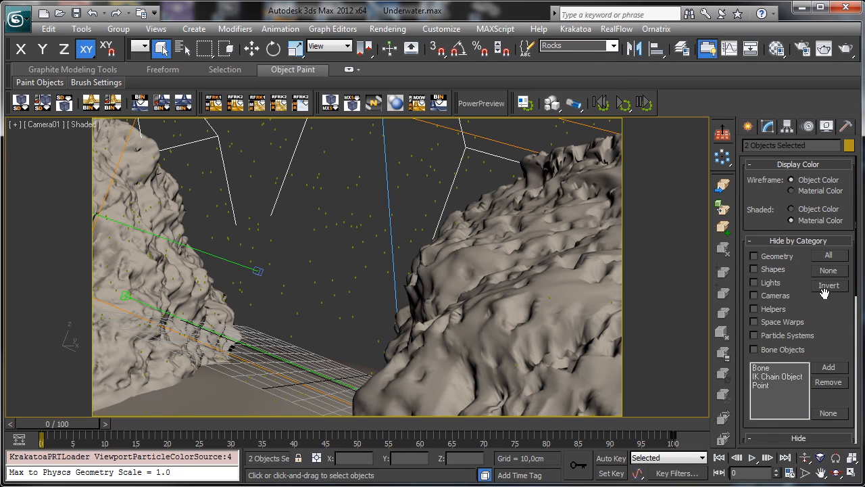
click(795, 242)
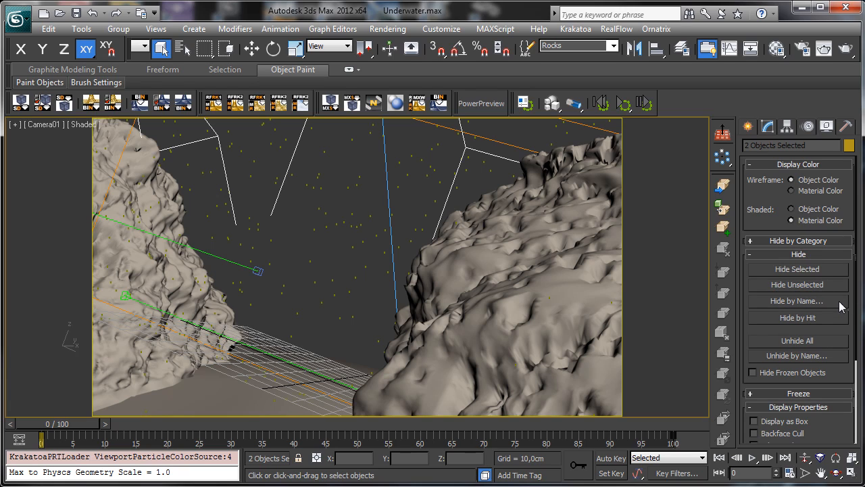
click(795, 353)
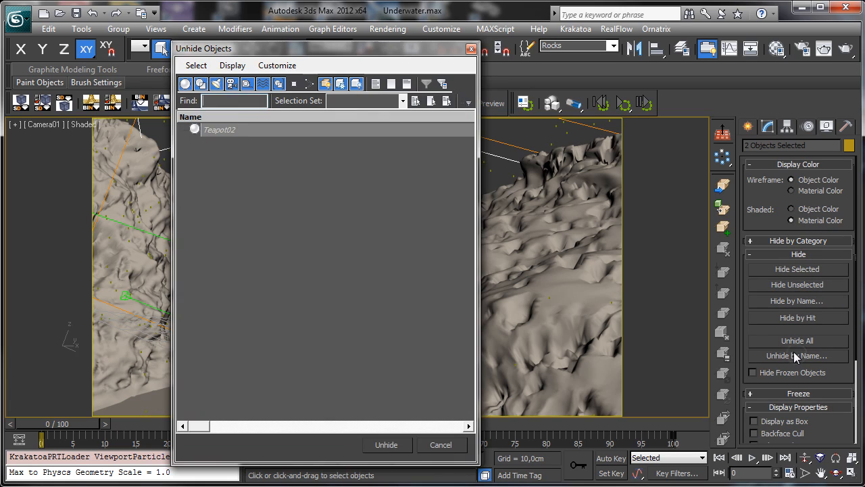
click(398, 100)
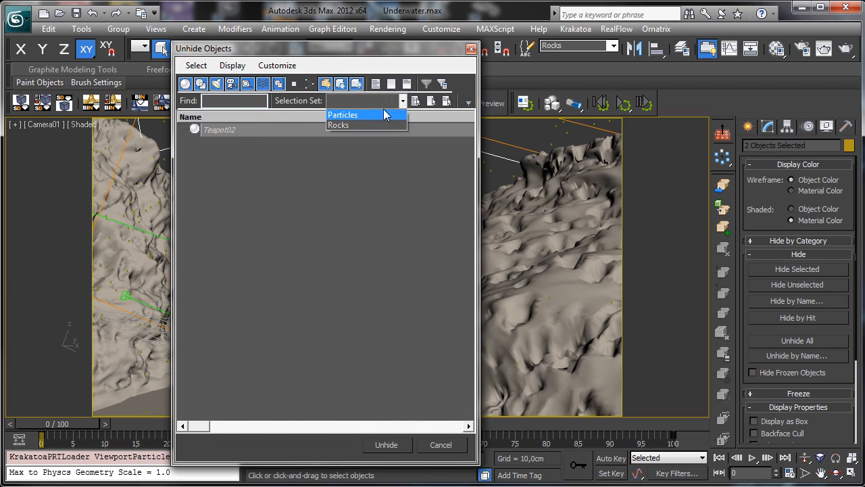
click(459, 57)
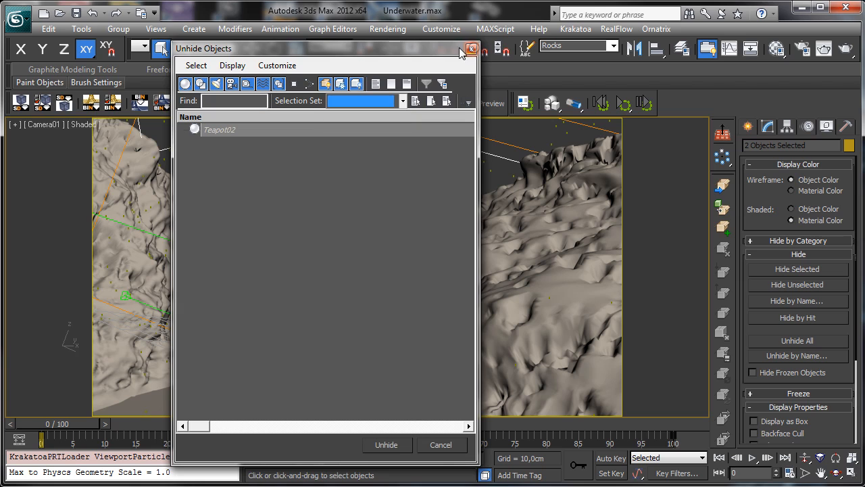
click(471, 49)
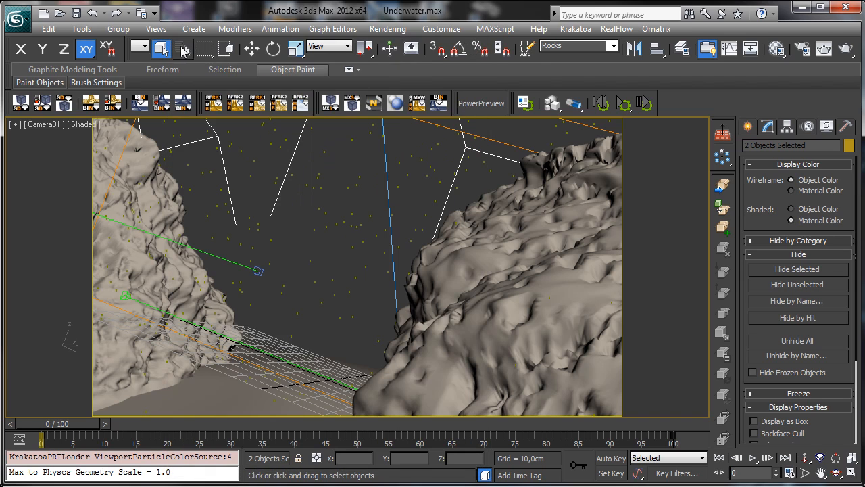
Highlight the members of the Particles set and of the Rocks set in Select From Scene, and close it without applying
click(183, 49)
click(403, 103)
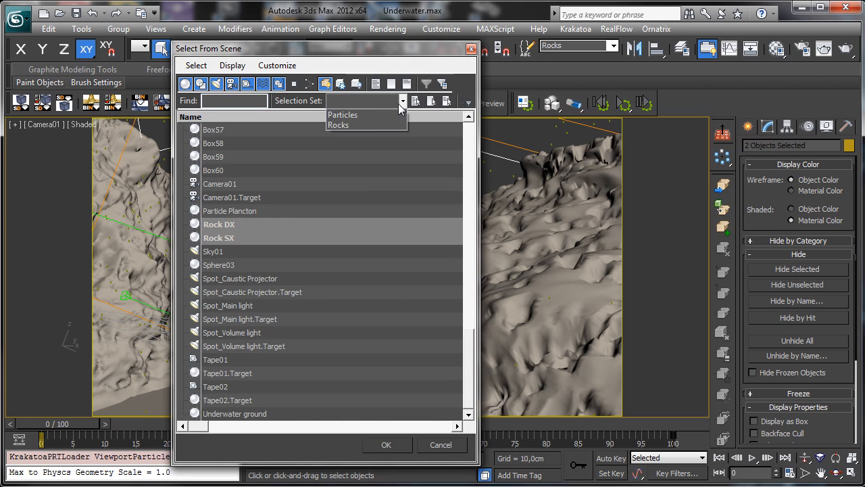
click(374, 115)
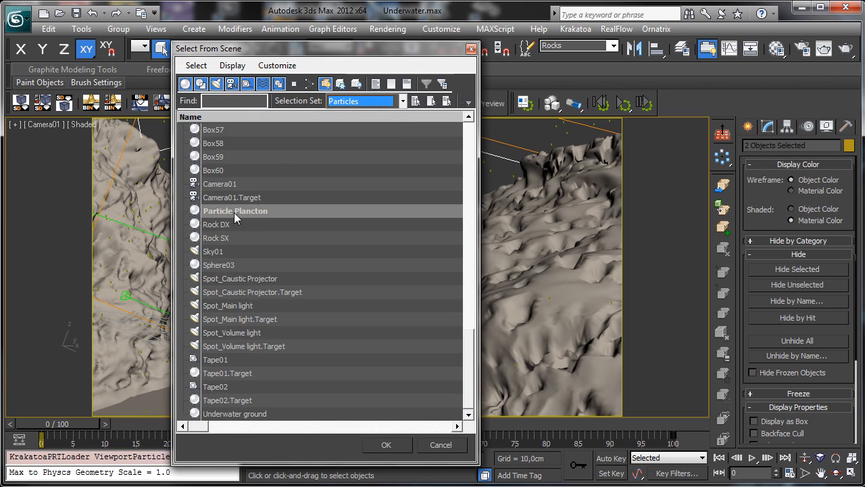
click(403, 101)
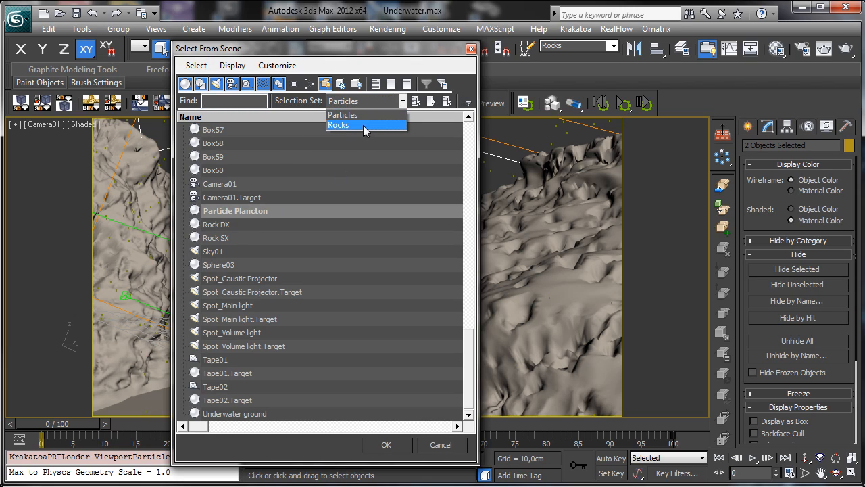
click(363, 125)
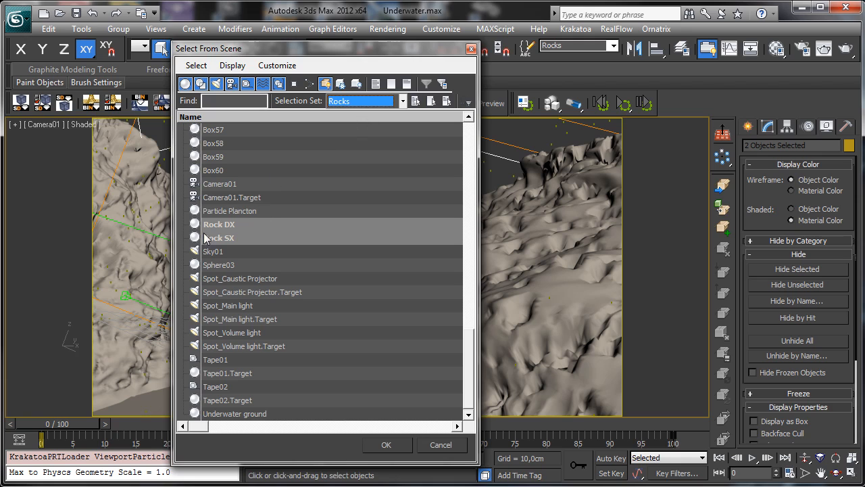
click(469, 49)
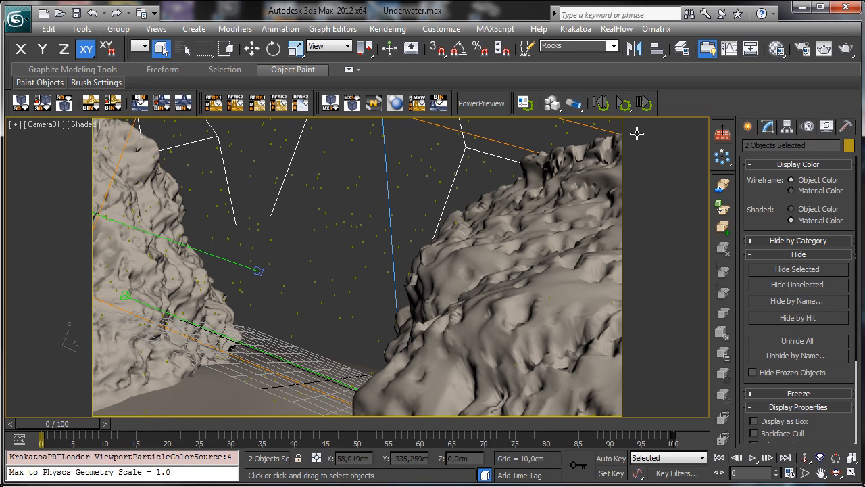
Open the Named Selection Sets manager and examine the members of the Particles set
click(528, 48)
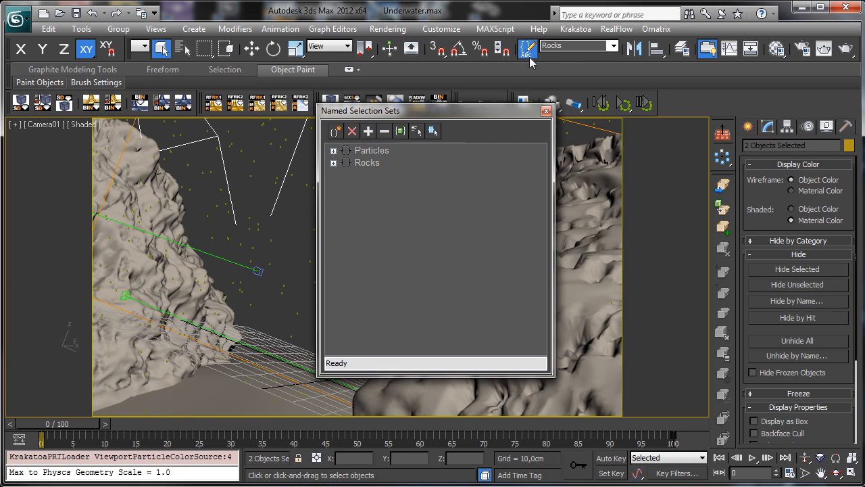
drag(449, 116, 207, 142)
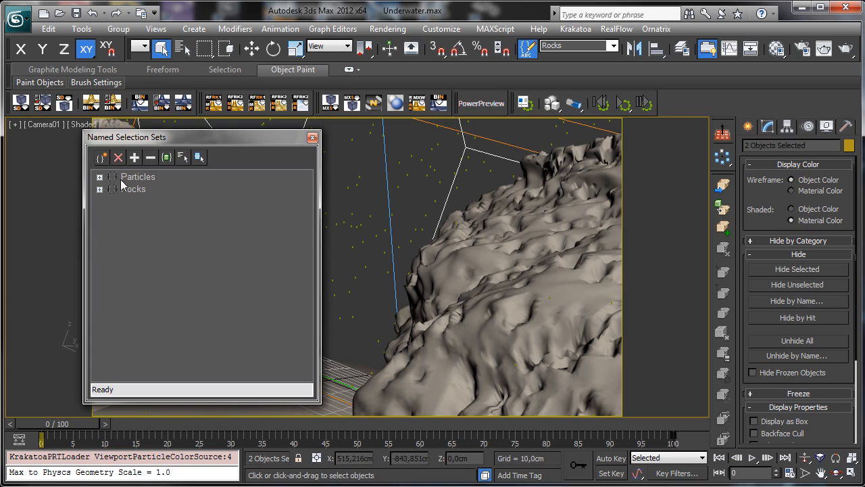
click(100, 178)
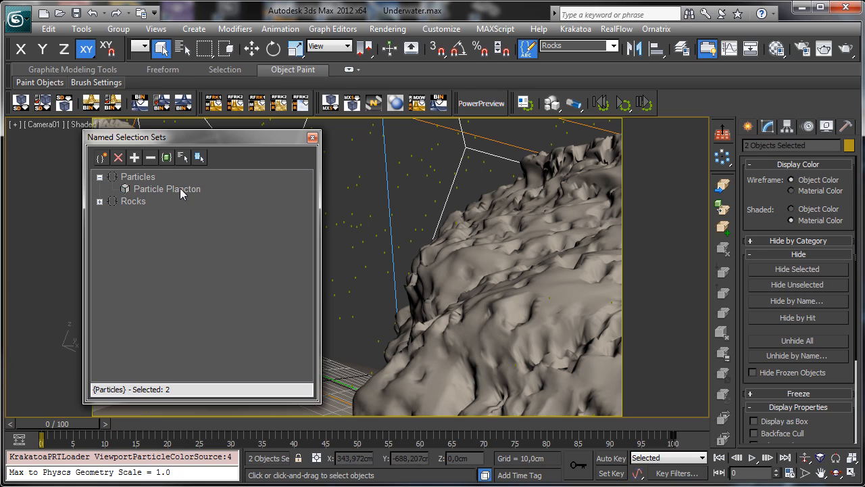
click(100, 177)
Examine the members of the Rocks set in the Named Selection Sets manager, and highlight the Particles set
click(99, 189)
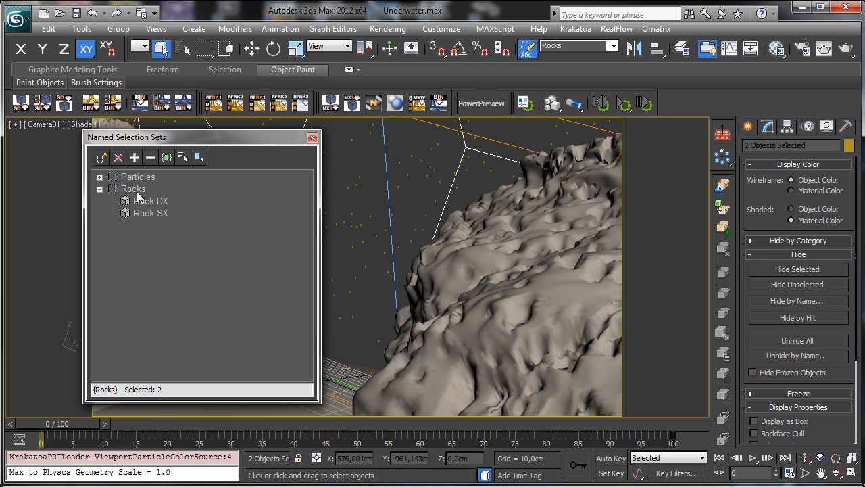
click(145, 202)
click(143, 214)
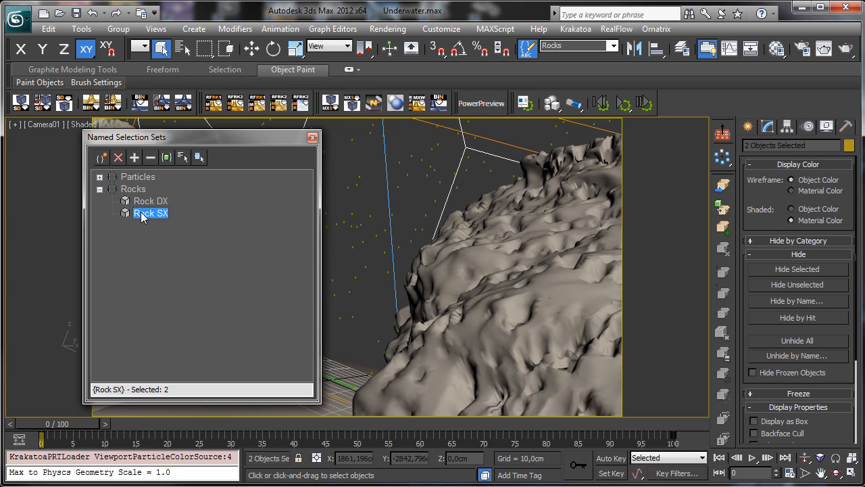
click(143, 202)
click(142, 214)
click(143, 202)
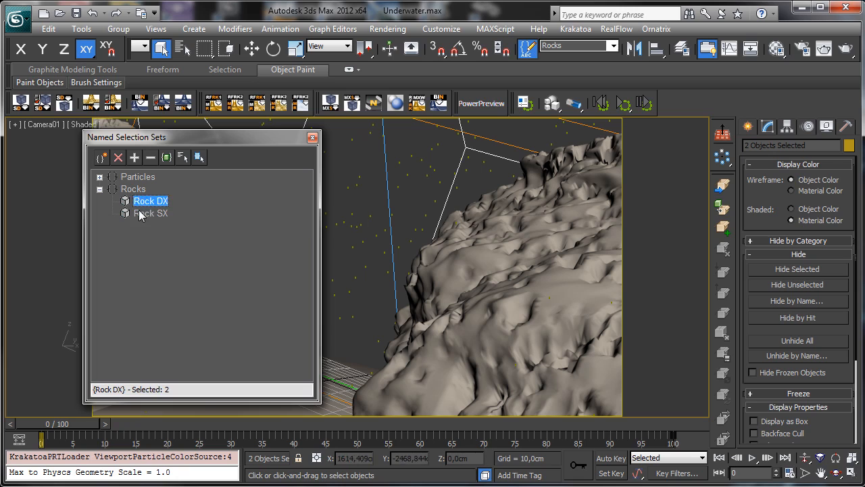
click(138, 214)
click(99, 190)
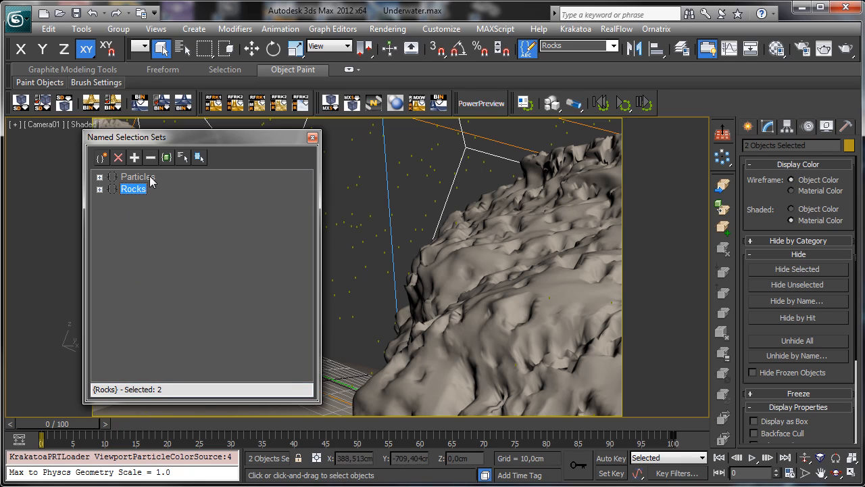
click(139, 177)
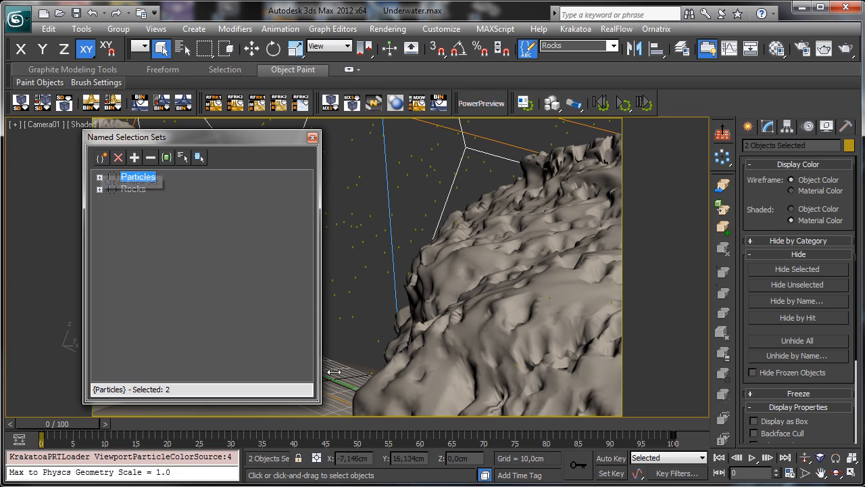
Create a selection set named Ground from the Underwater ground object, and check its member
click(348, 393)
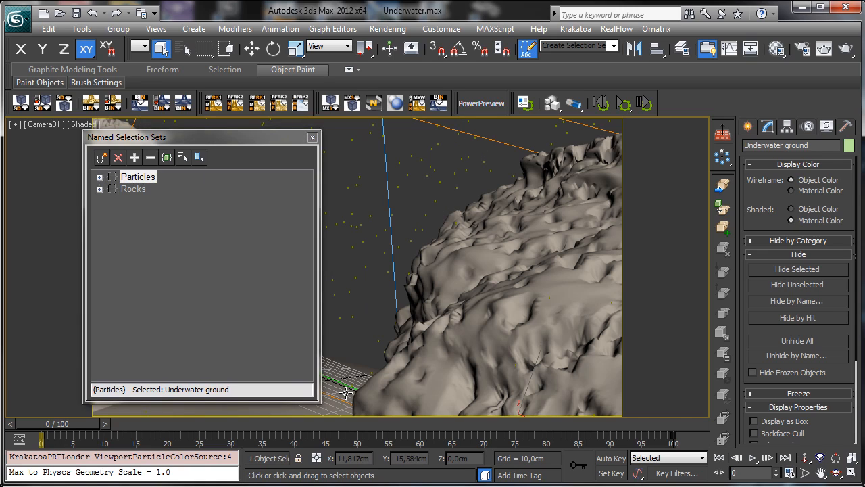
click(102, 161)
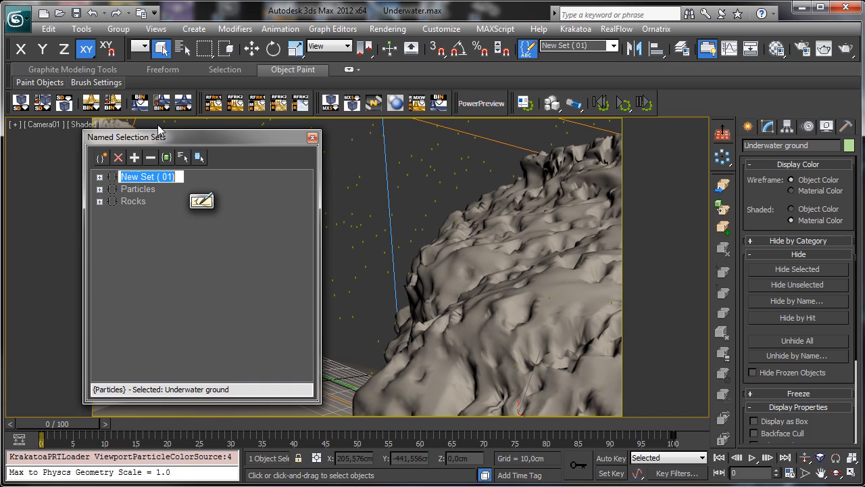
text(G)
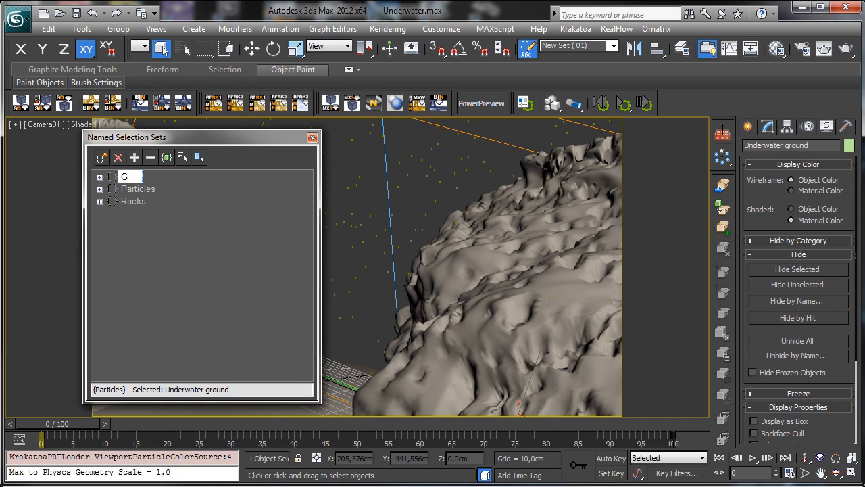
text(round)
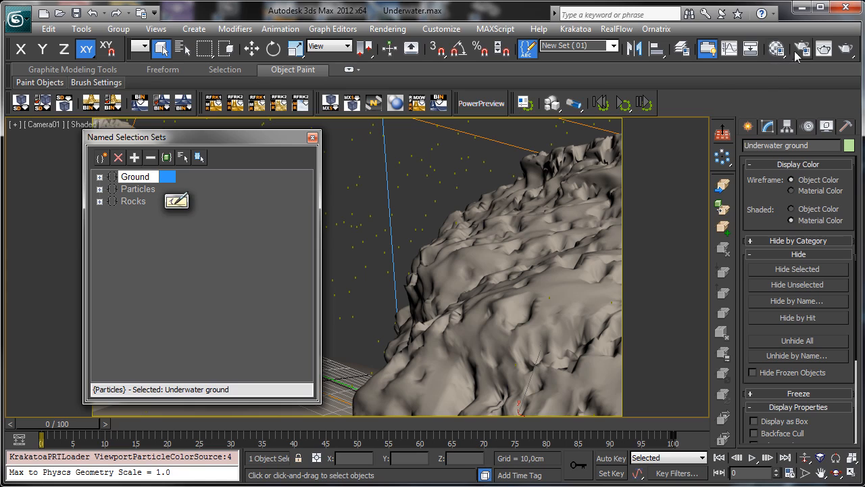
key(Return)
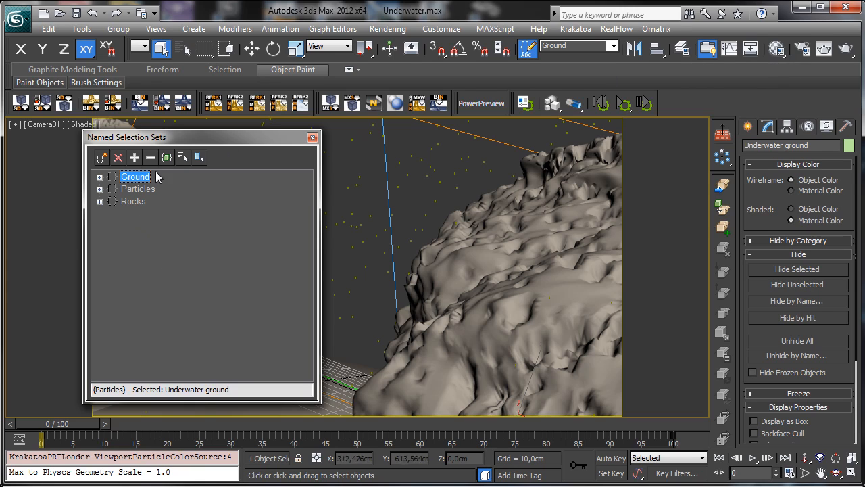
click(99, 177)
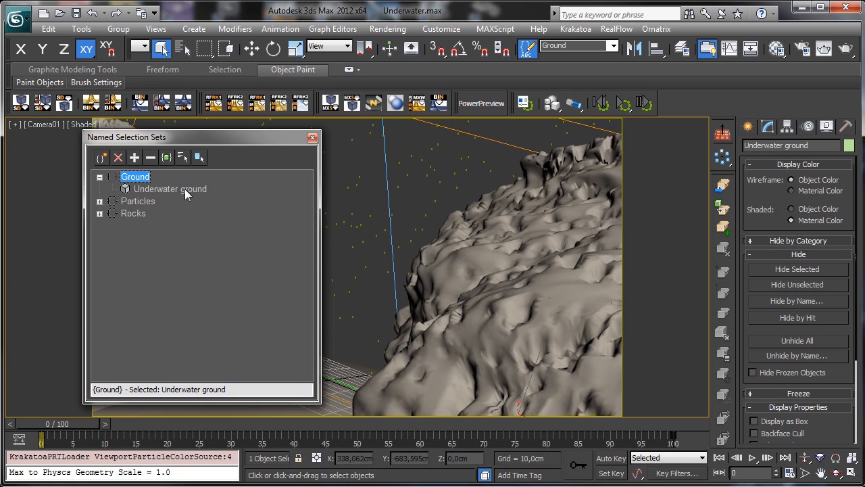
click(99, 176)
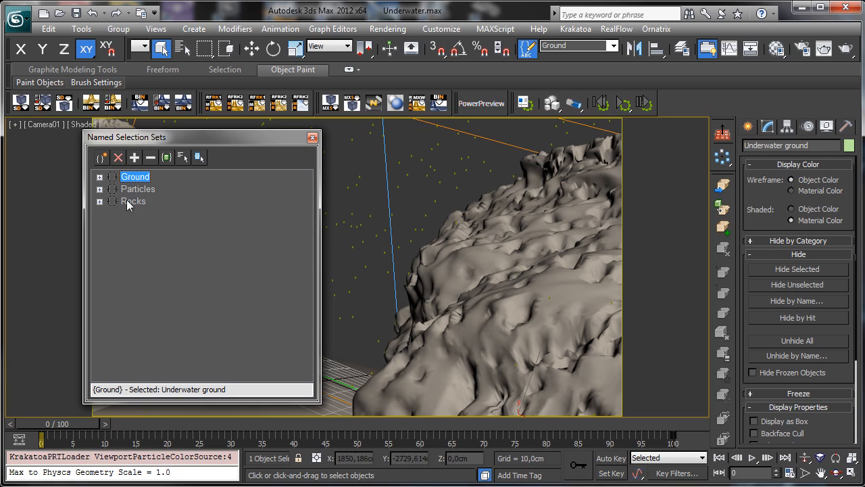
Create another selection set named Environment from the selected Underwater ground object, and expand it to show its member
click(101, 158)
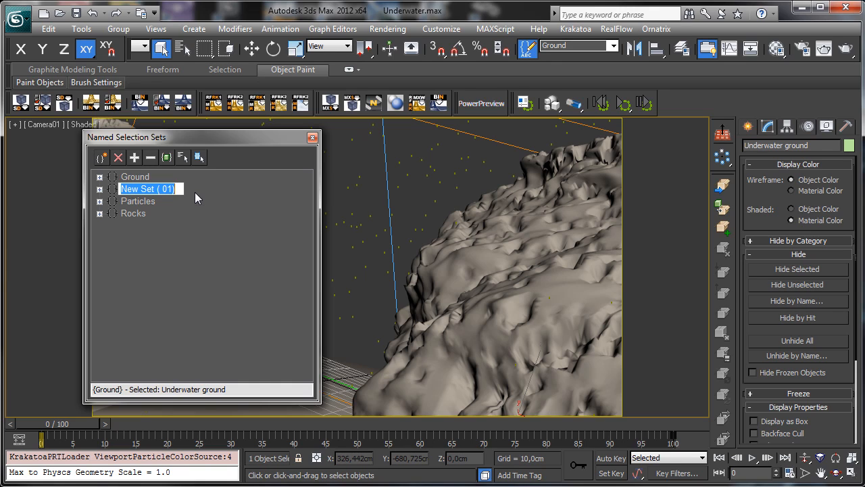
text(Envi)
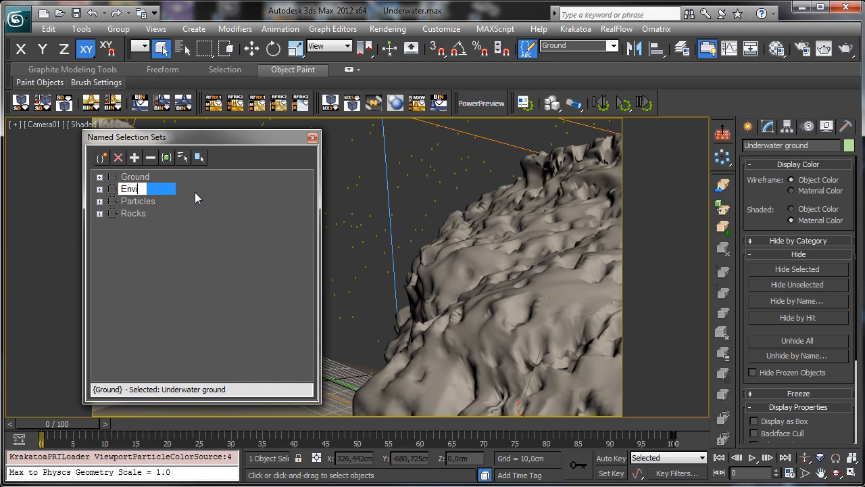
text(ronment)
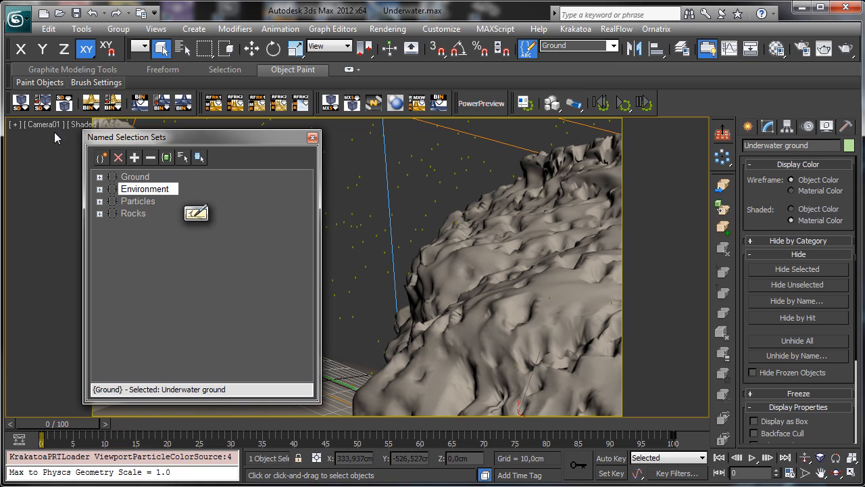
click(177, 288)
click(99, 189)
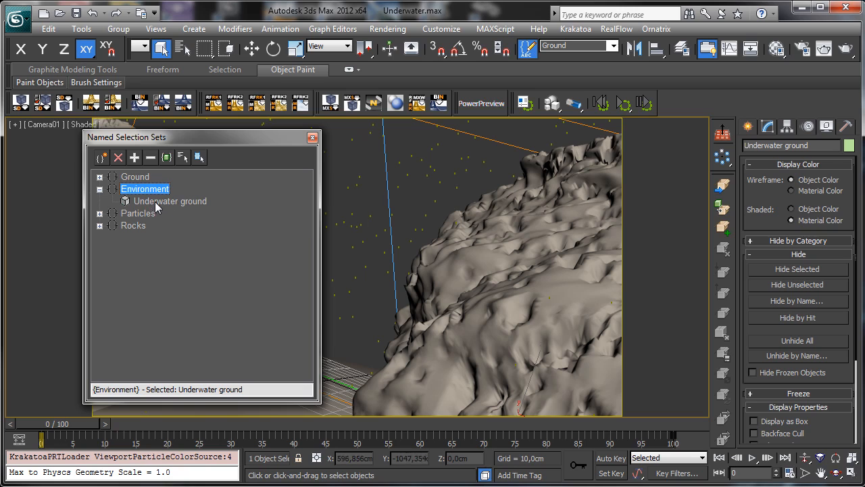
Add the Rock DX and Rock SX objects to the Environment set
click(508, 209)
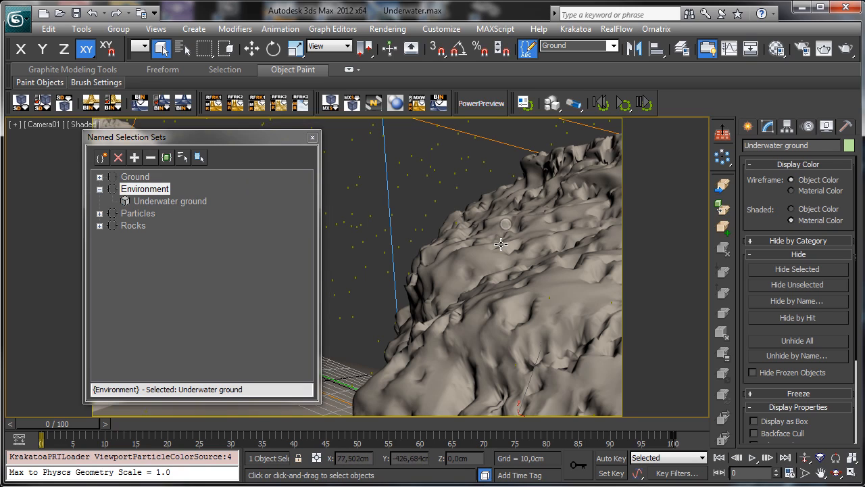
click(134, 158)
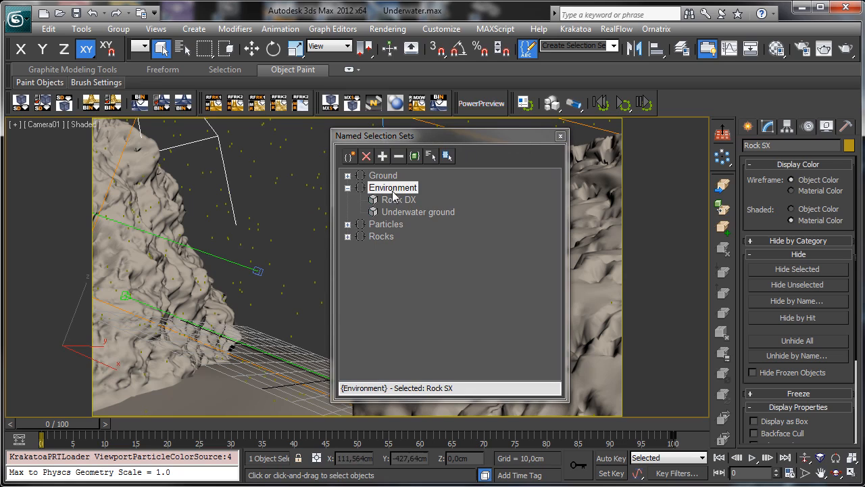
click(382, 156)
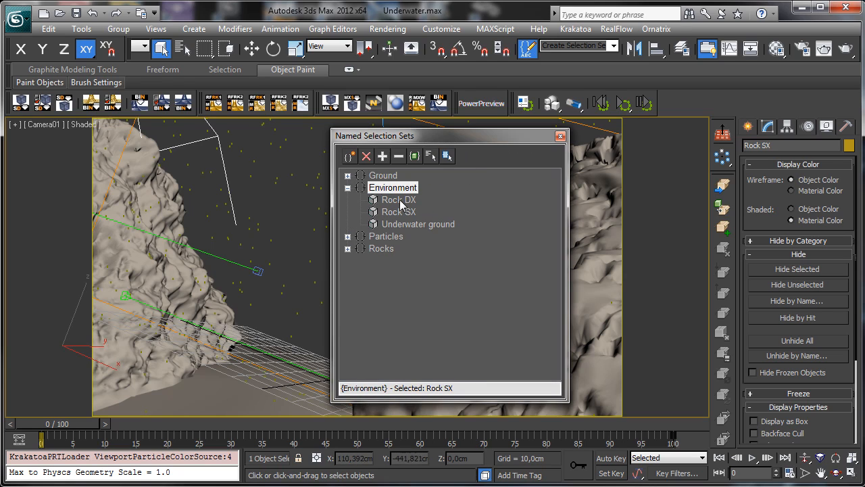
Compare the members of the Ground, Rocks and Environment sets in the Named Selection Sets manager
click(348, 188)
click(348, 175)
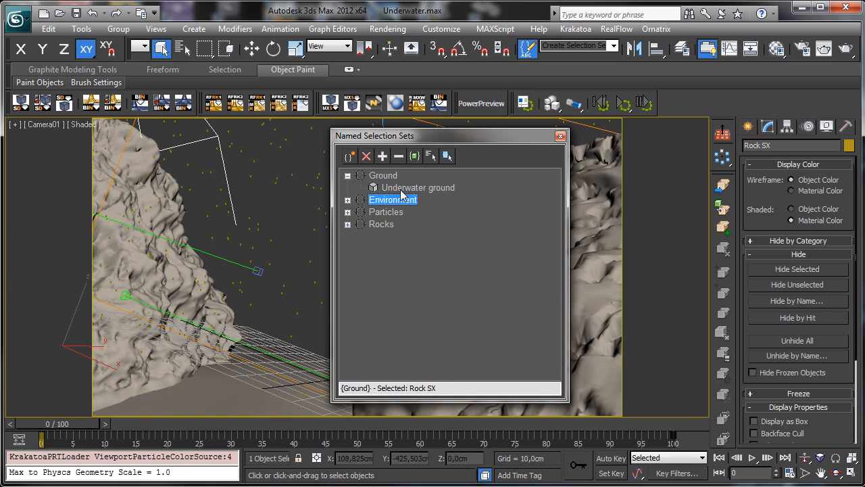
click(347, 175)
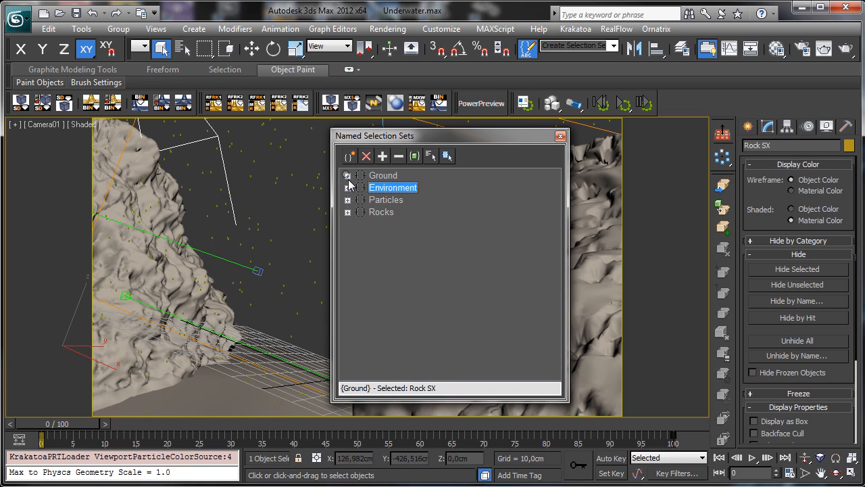
click(347, 212)
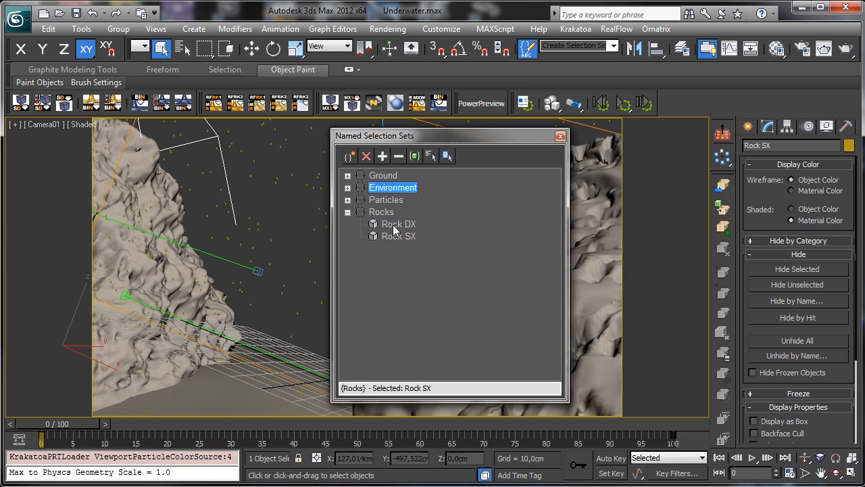
click(347, 212)
click(347, 187)
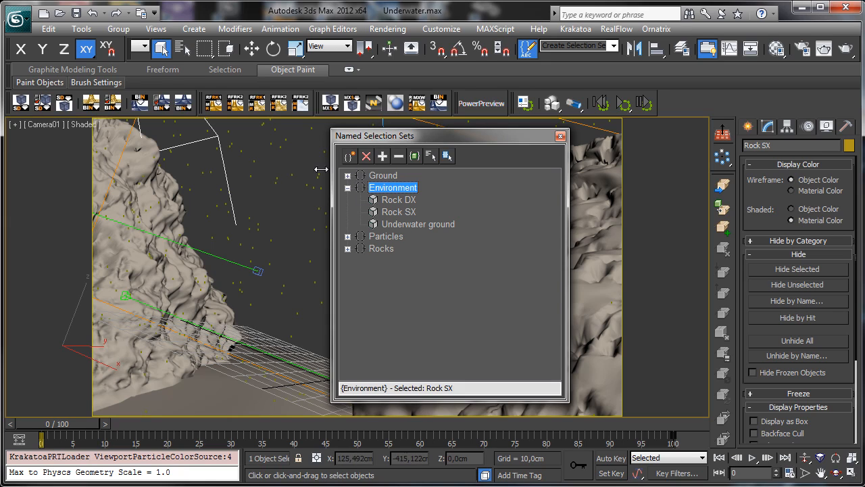
Add Particle Plancton to the Environment set, subtract it again, and collapse the set
click(286, 193)
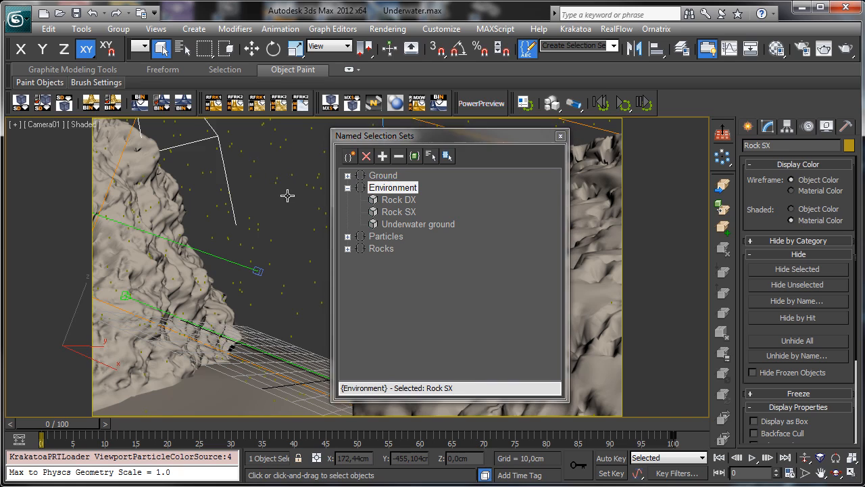
click(382, 157)
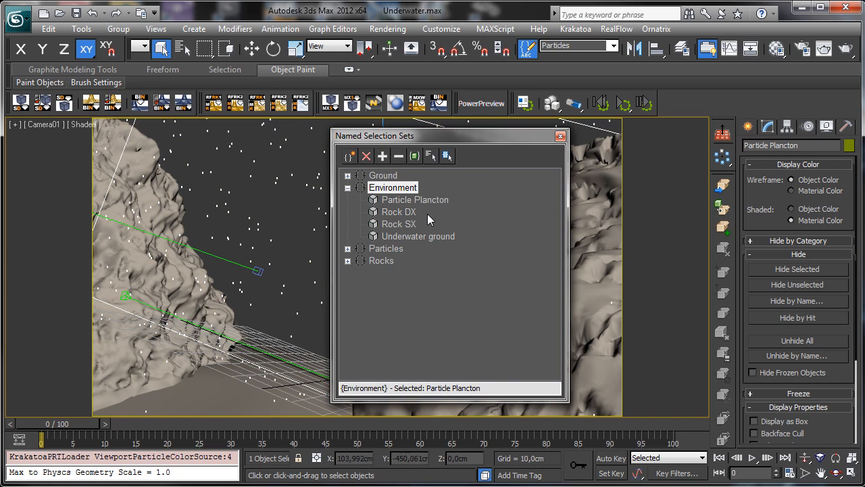
click(400, 159)
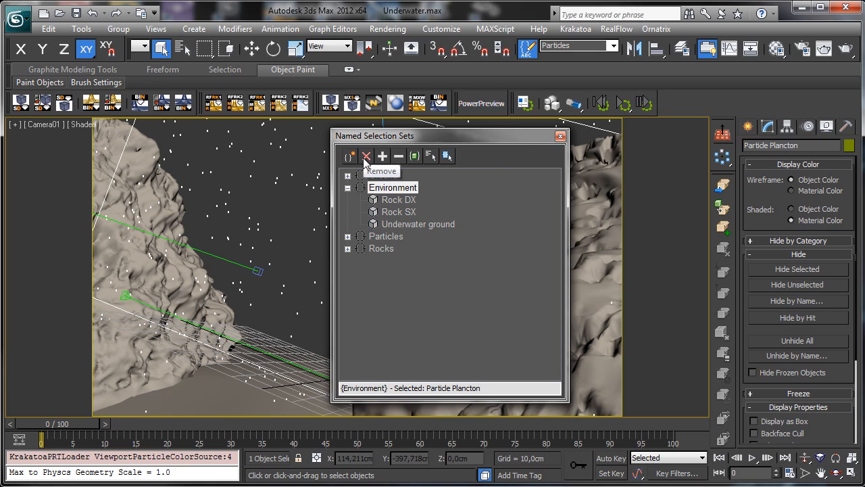
click(357, 188)
click(347, 187)
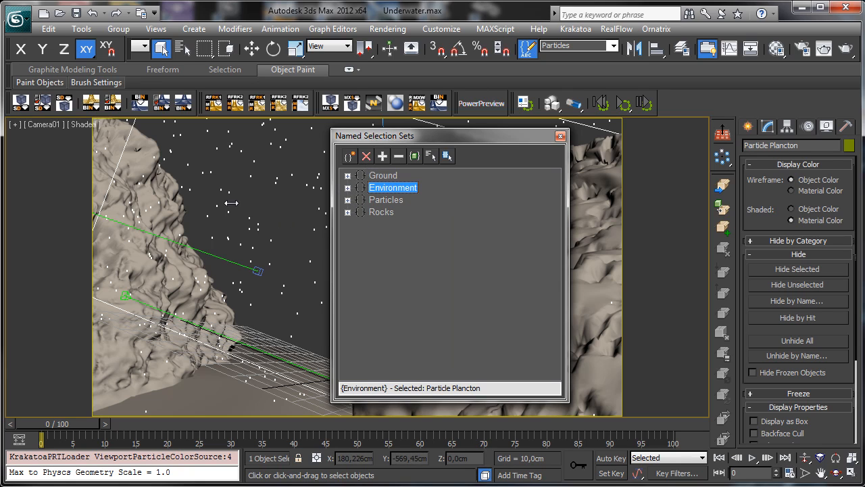
Create a selection set named Tapers from the tape helper and its target, and check its members
click(223, 258)
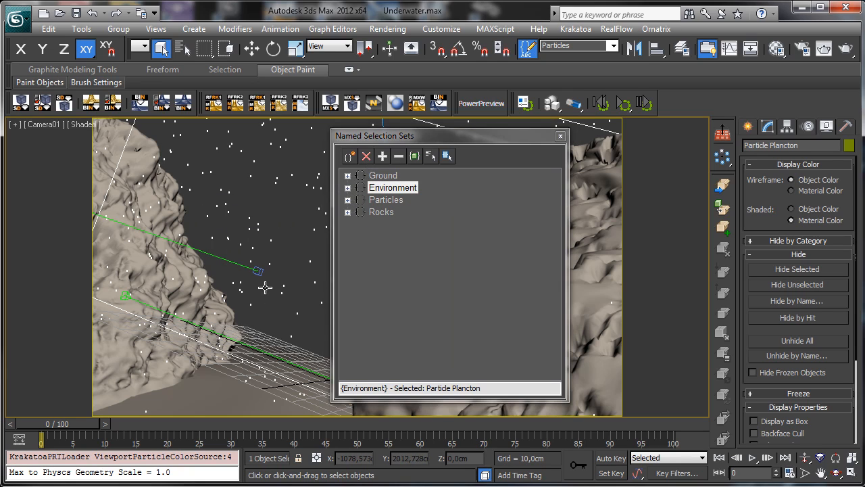
click(351, 157)
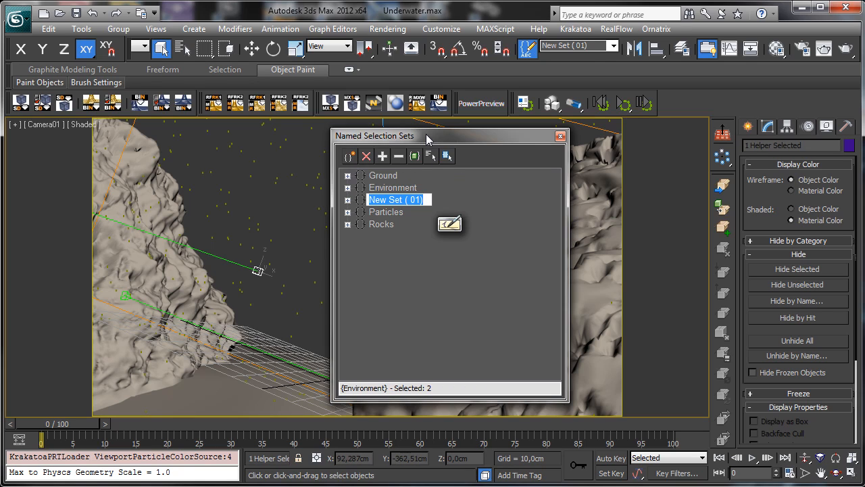
text(T)
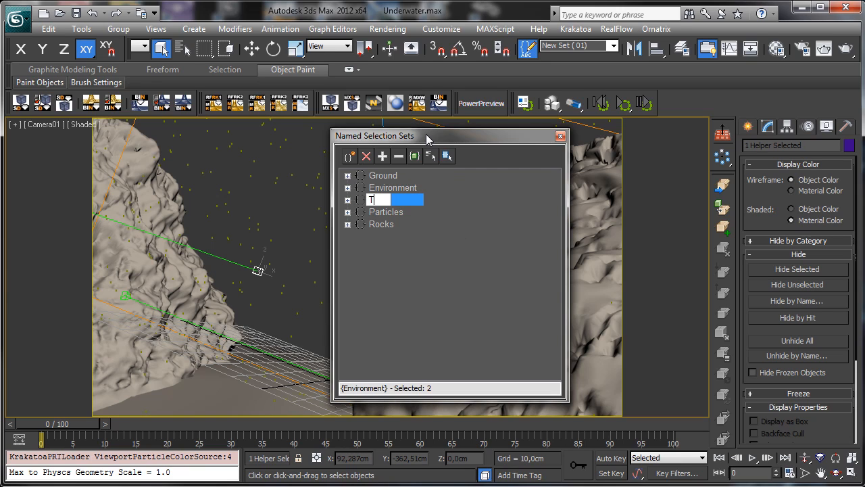
text(apers)
key(Return)
click(347, 200)
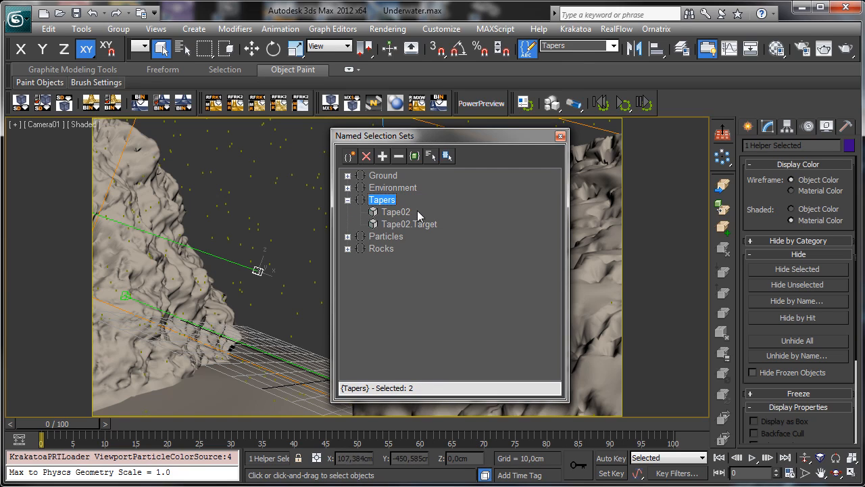
click(348, 200)
Remove the Tapers set from the Named Selection Sets manager
click(390, 188)
click(383, 200)
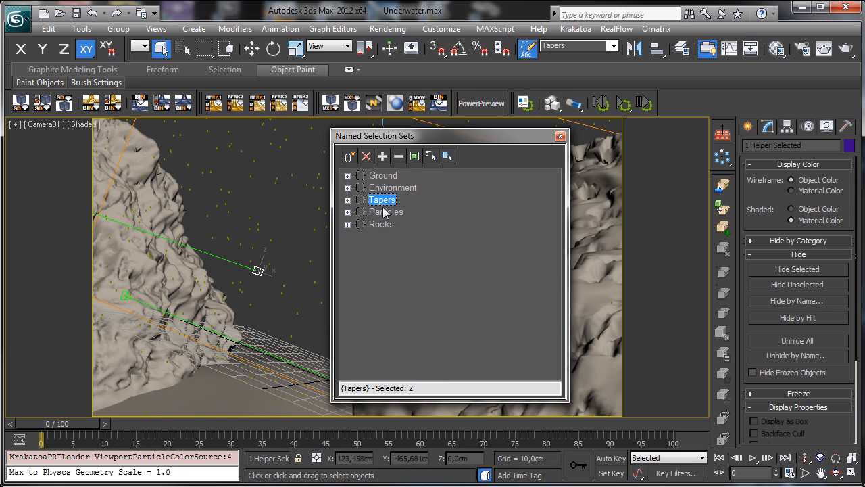
click(366, 156)
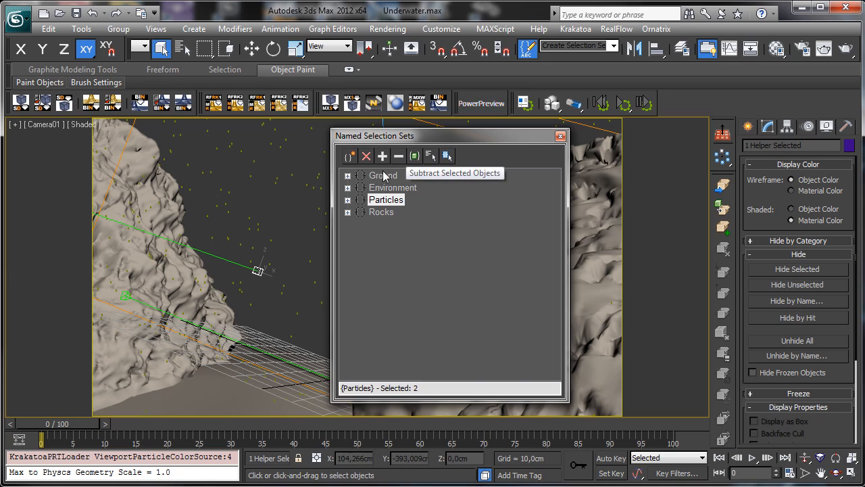
Select the objects in the Rocks set, and switch the camera viewport to Wireframe display
click(382, 211)
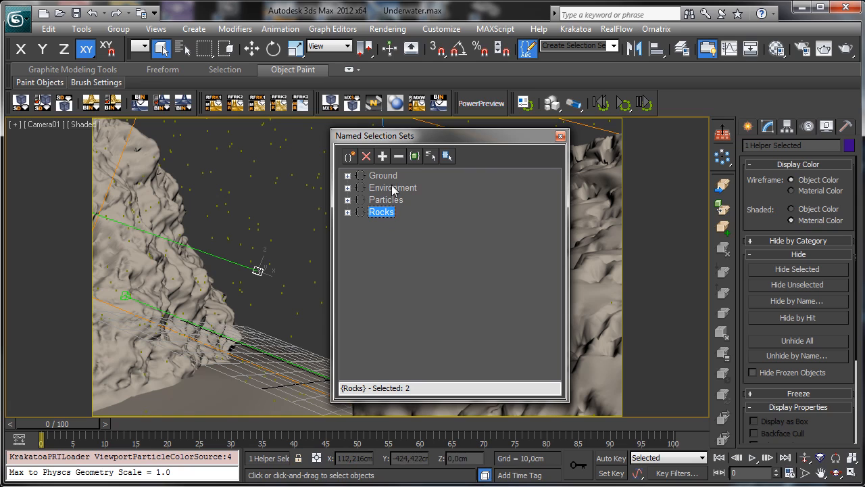
click(415, 157)
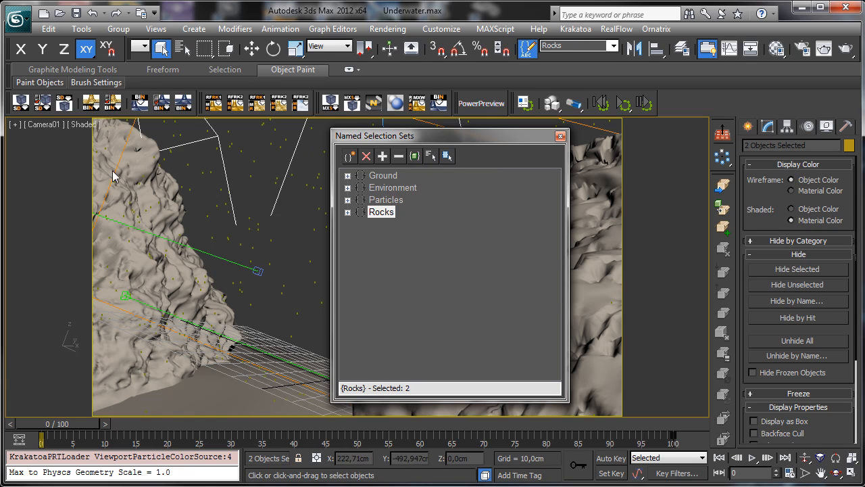
click(88, 125)
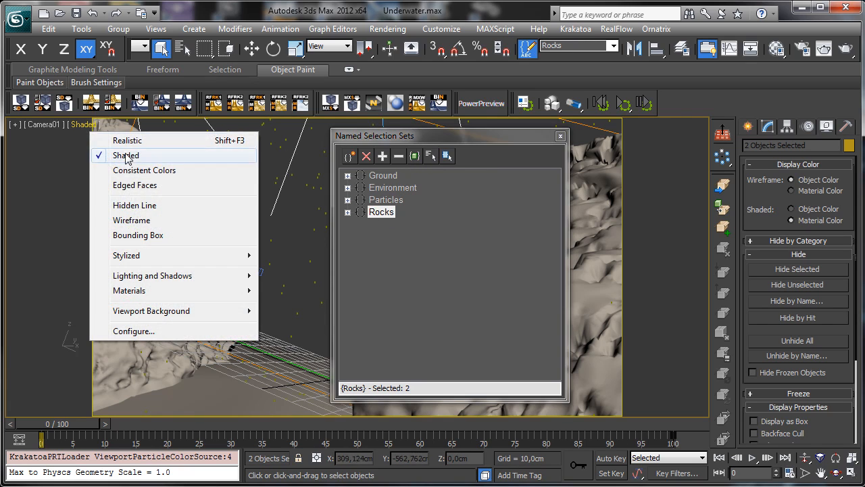
click(154, 223)
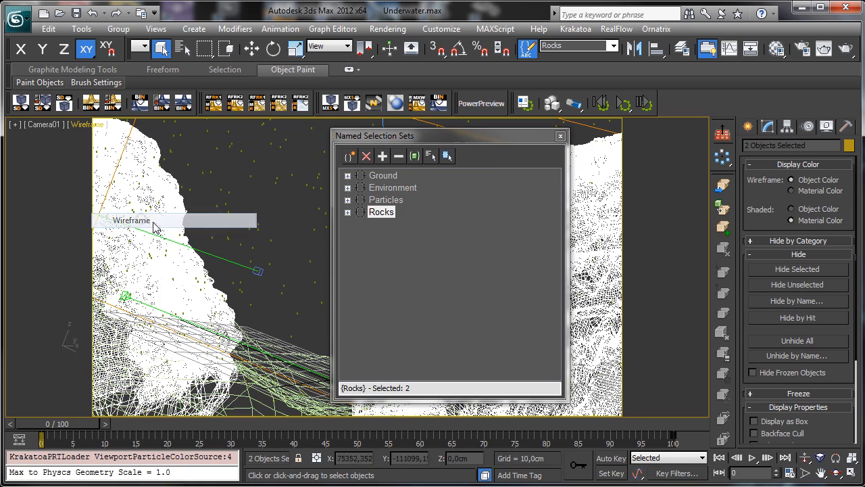
Select the object in the Ground set through the Named Selection Sets manager
click(391, 190)
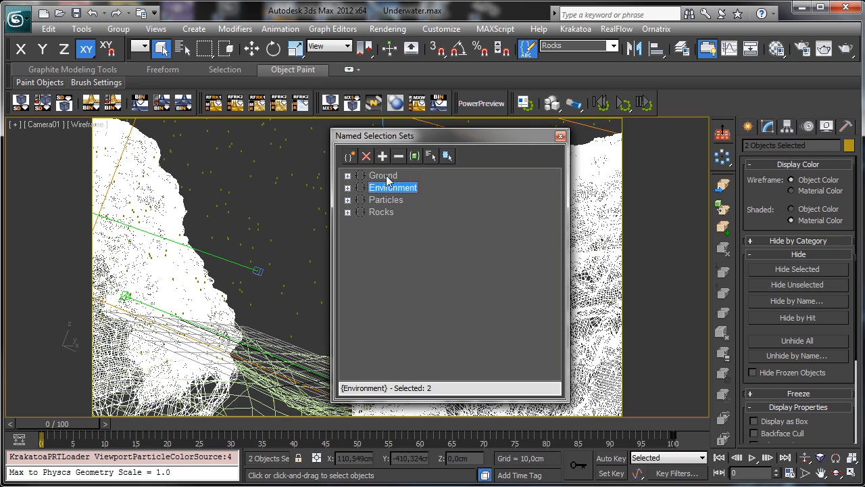
click(384, 177)
click(413, 157)
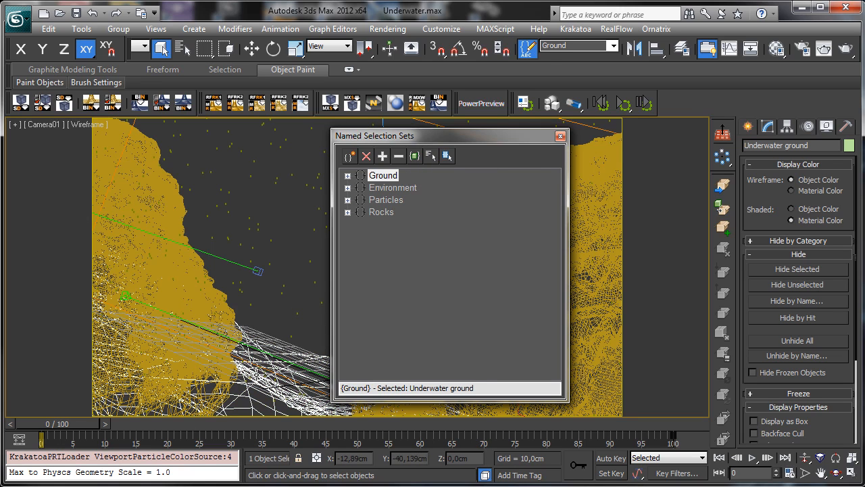
Select the object in the Particles set through the manager, and switch the camera viewport to Shaded display
click(383, 200)
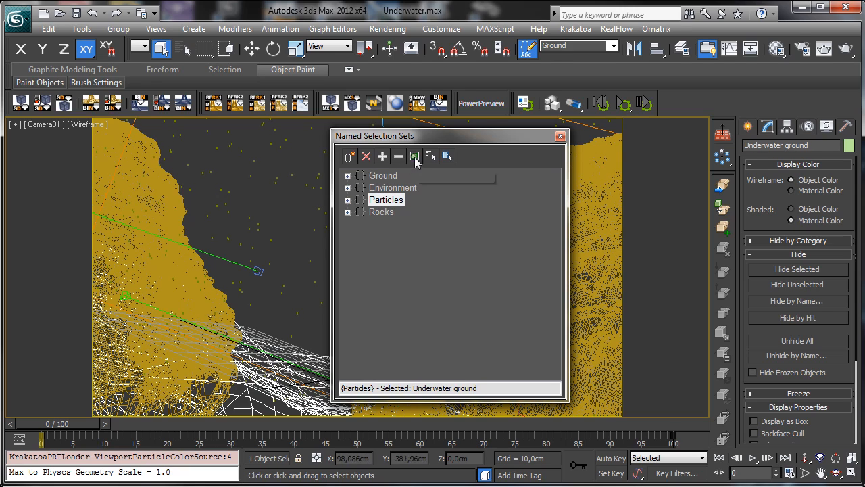
click(414, 157)
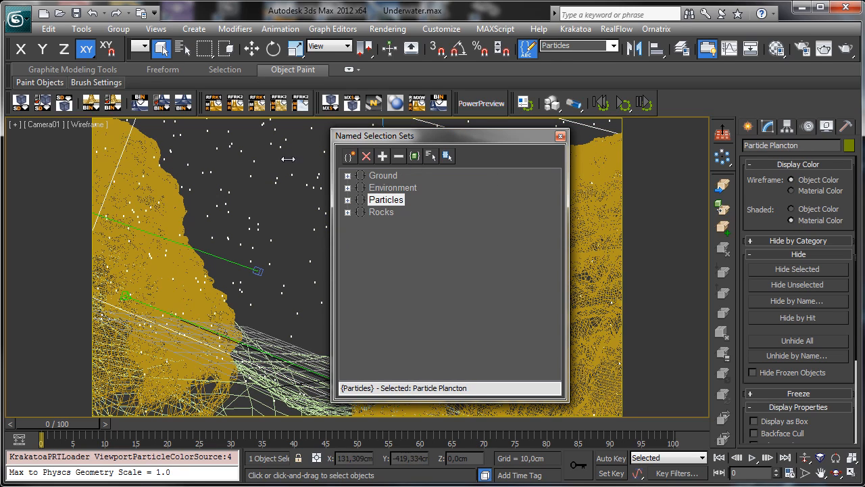
click(89, 127)
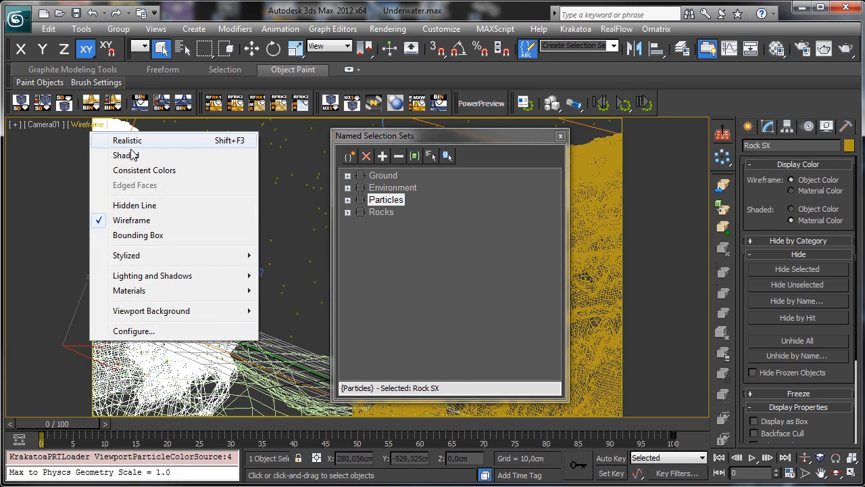
click(110, 153)
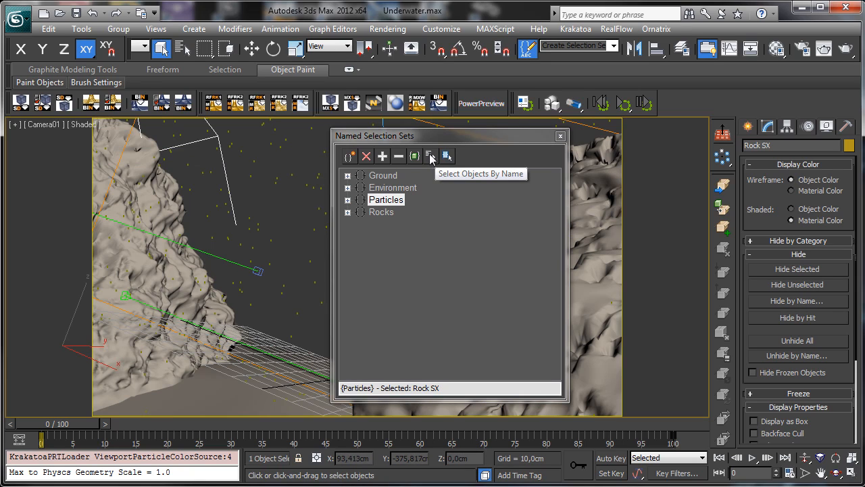
Check the scene's object list by name, and highlight the selected Rock SX object in the named sets, expanding the Particles and Rocks sets
click(430, 157)
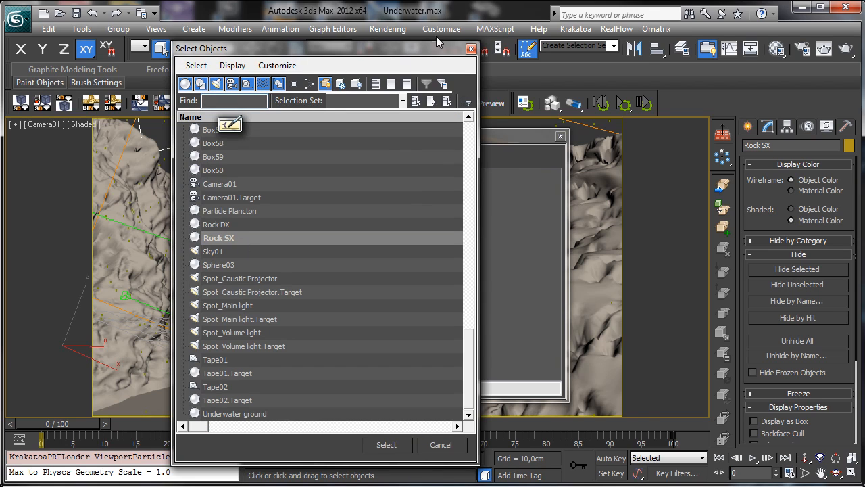
click(471, 48)
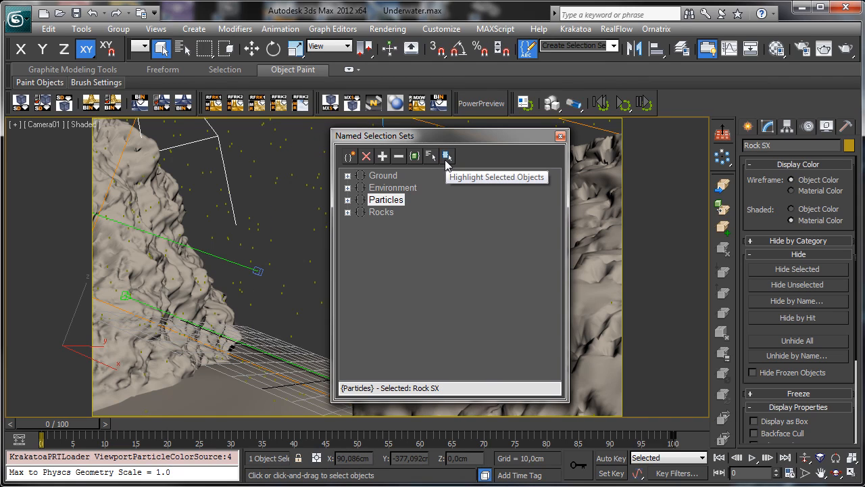
click(348, 200)
click(401, 214)
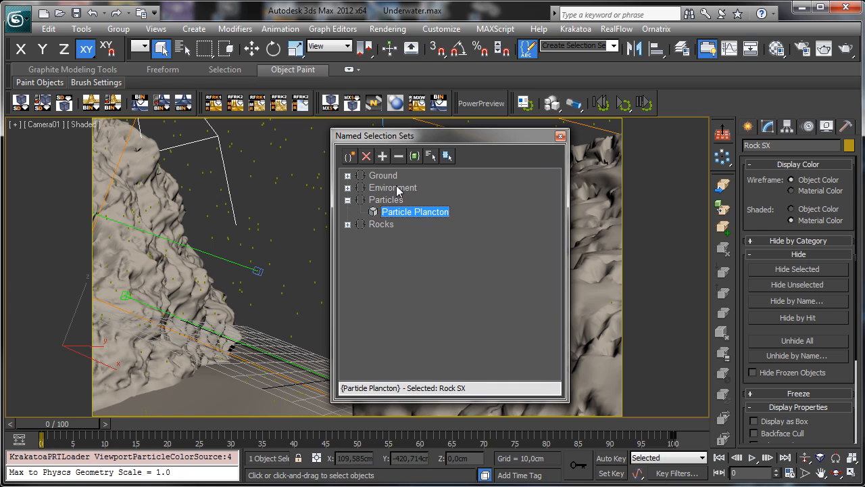
click(447, 156)
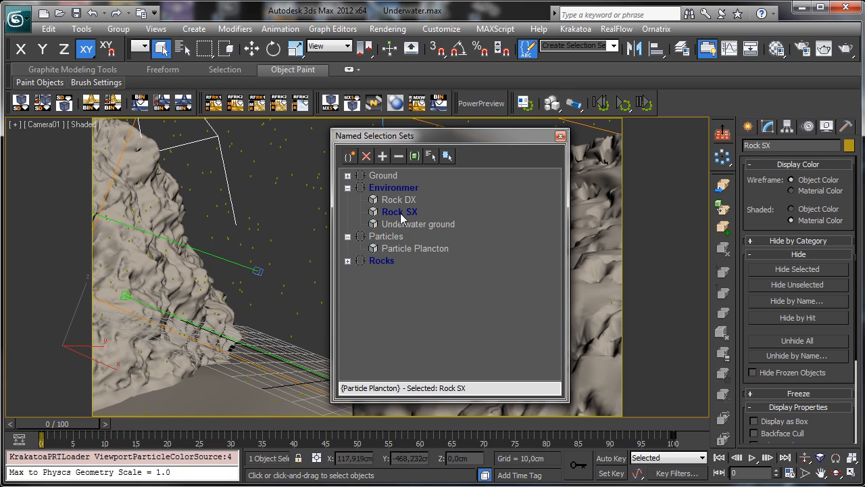
click(348, 261)
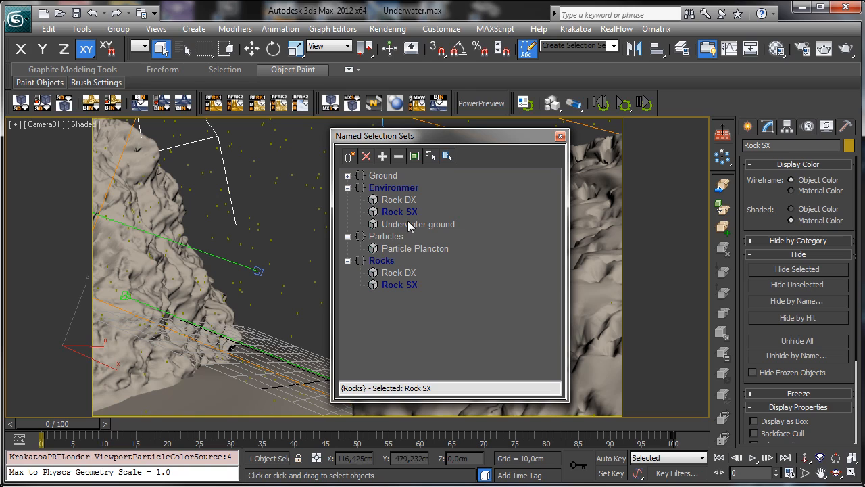